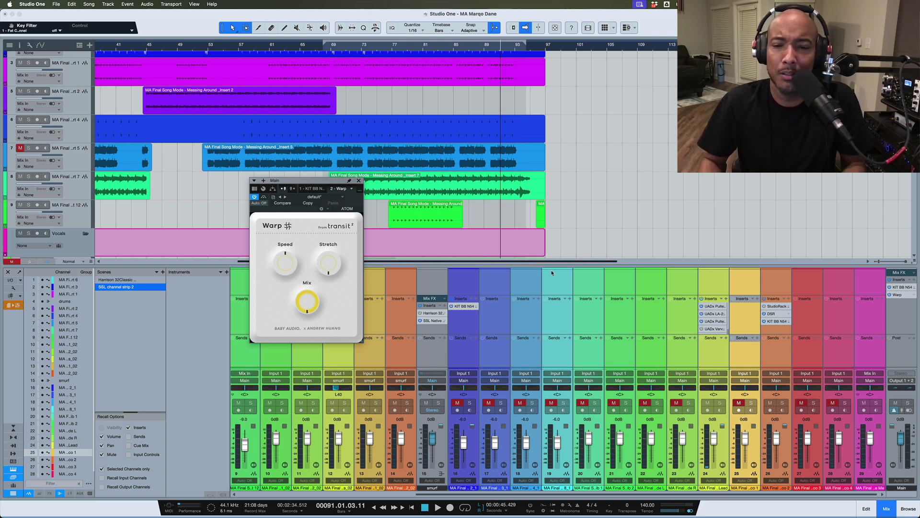
left_click(505, 301)
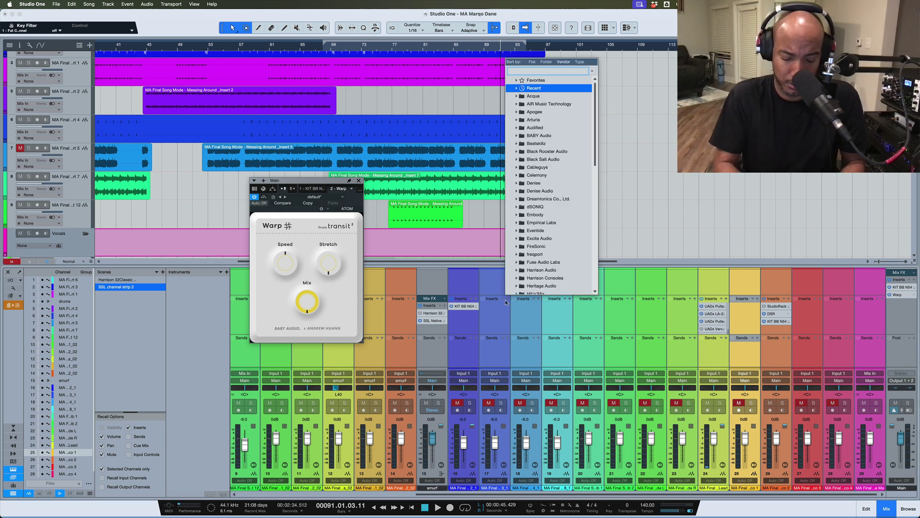
type("baby")
scroll(583, 139, "down", 1)
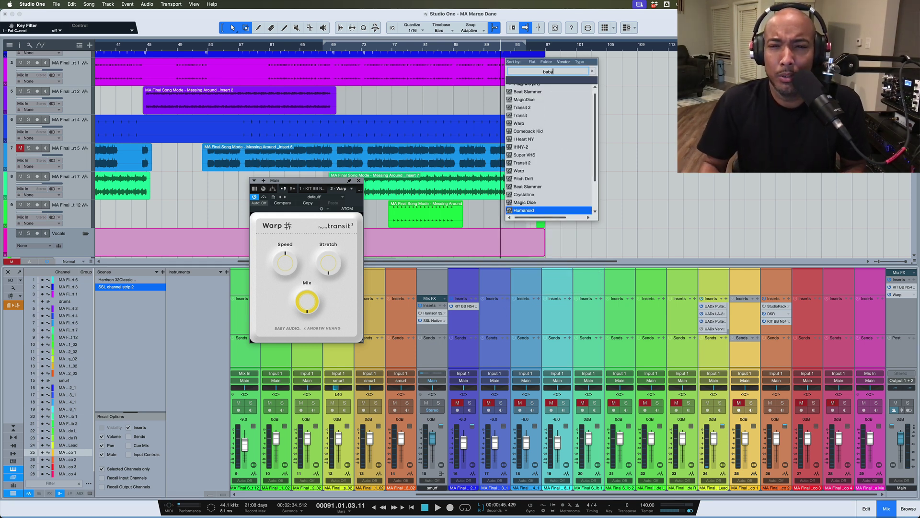
scroll(585, 140, "up", 1)
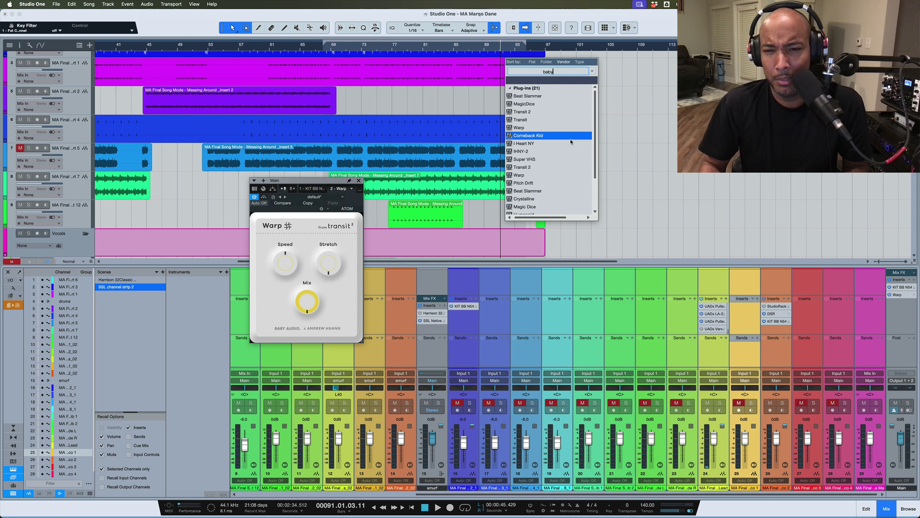
scroll(570, 172, "down", 2)
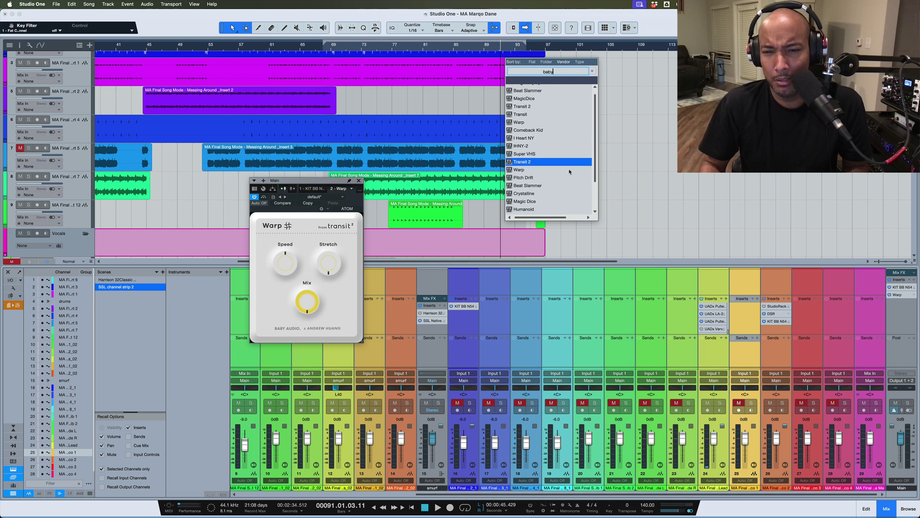
scroll(571, 171, "down", 1)
scroll(568, 176, "down", 1)
scroll(566, 183, "down", 1)
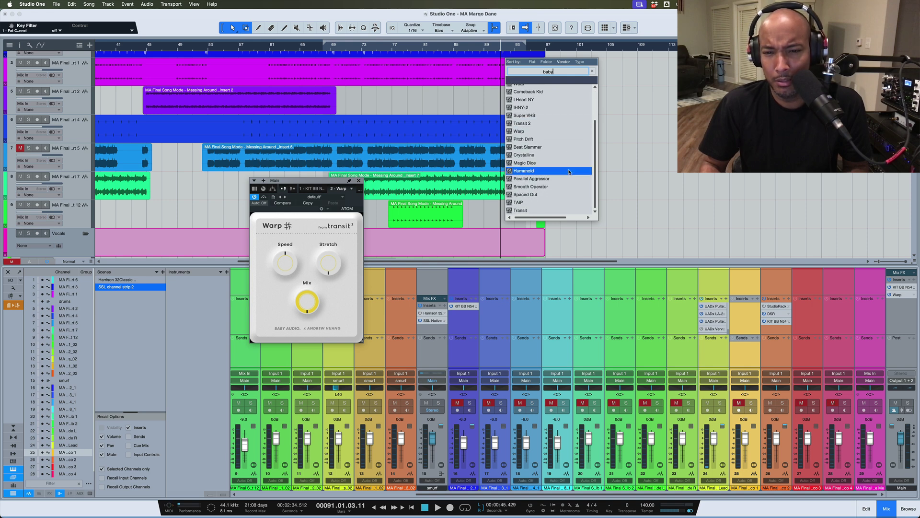
left_click(589, 237)
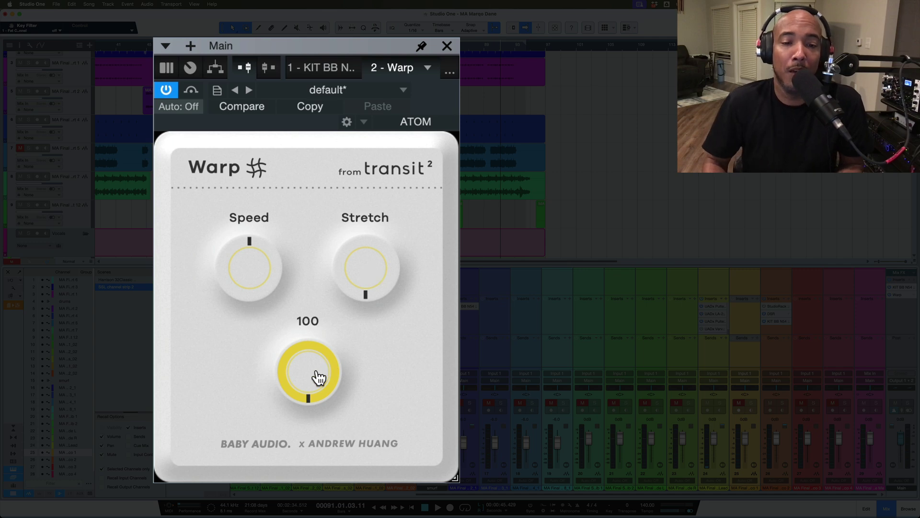
mouse_move(249, 268)
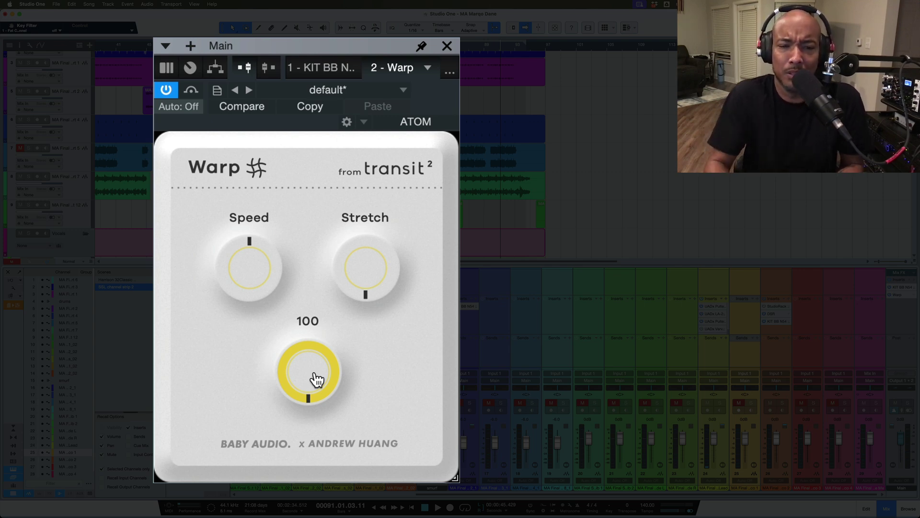
mouse_move(285, 263)
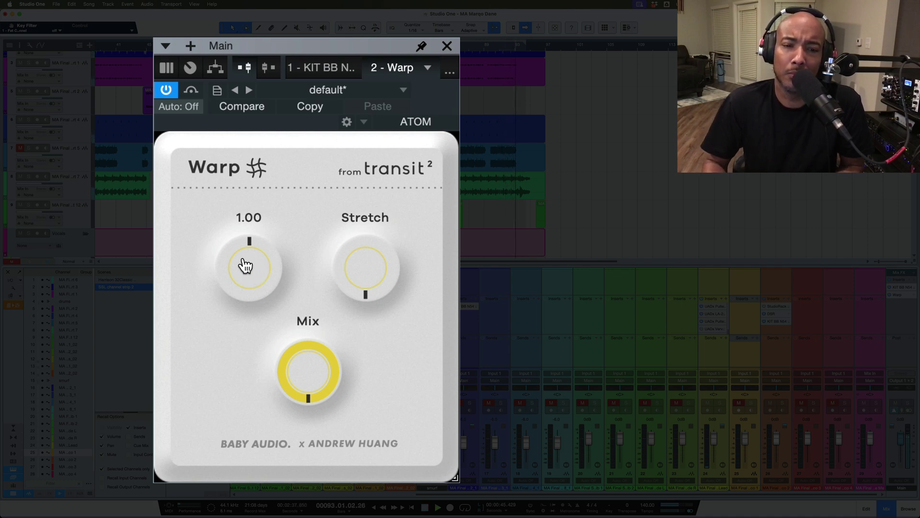
Try Warp's Speed at about 0.64, reset it to 1.00, and set Stretch near 50
mouse_move(245, 265)
left_mouse_down()
mouse_move(231, 299)
mouse_move(260, 358)
left_mouse_up()
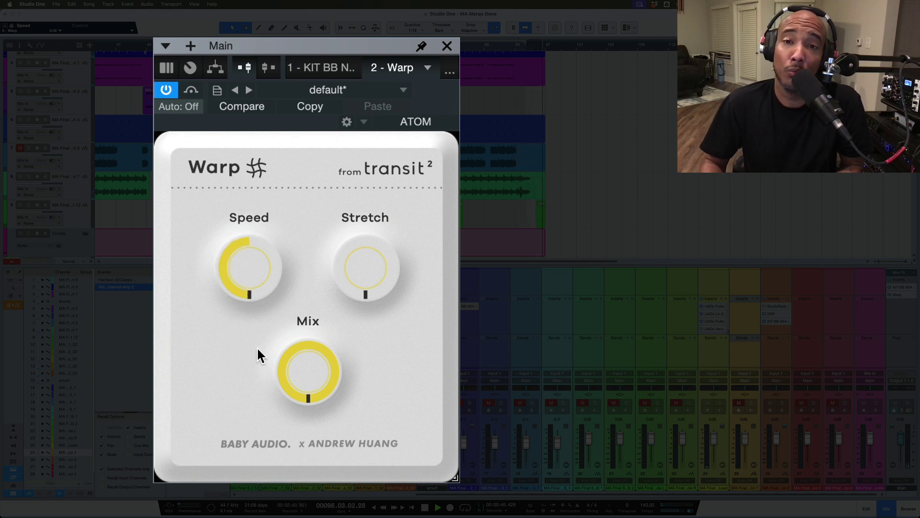
double_click(252, 259)
mouse_move(365, 269)
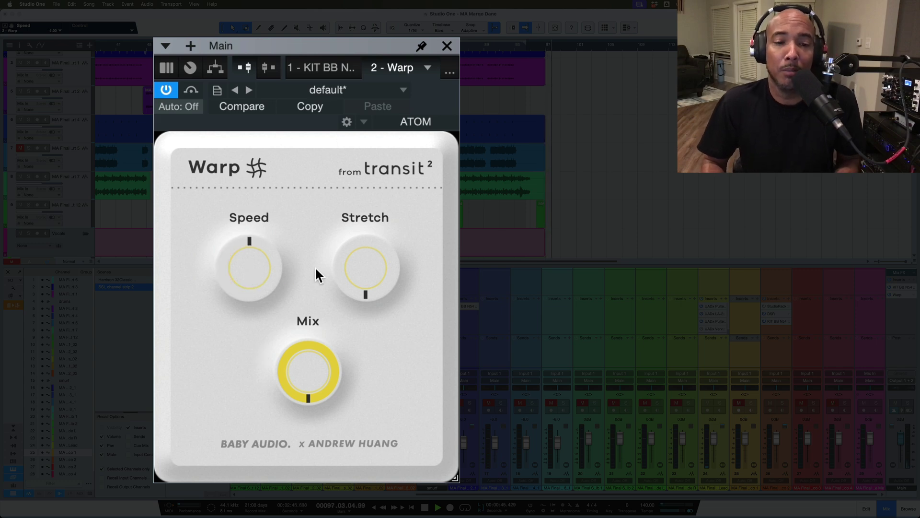
left_click_drag(348, 291, 320, 177)
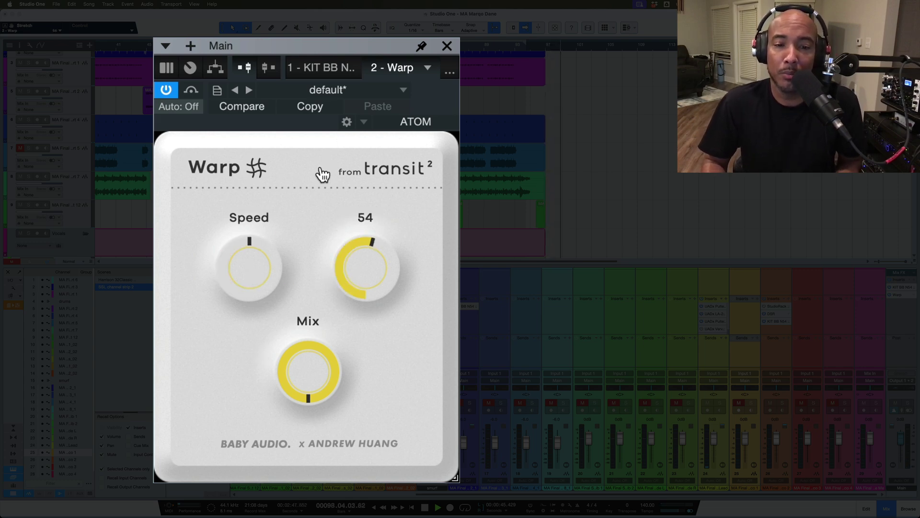
left_click_drag(322, 177, 319, 178)
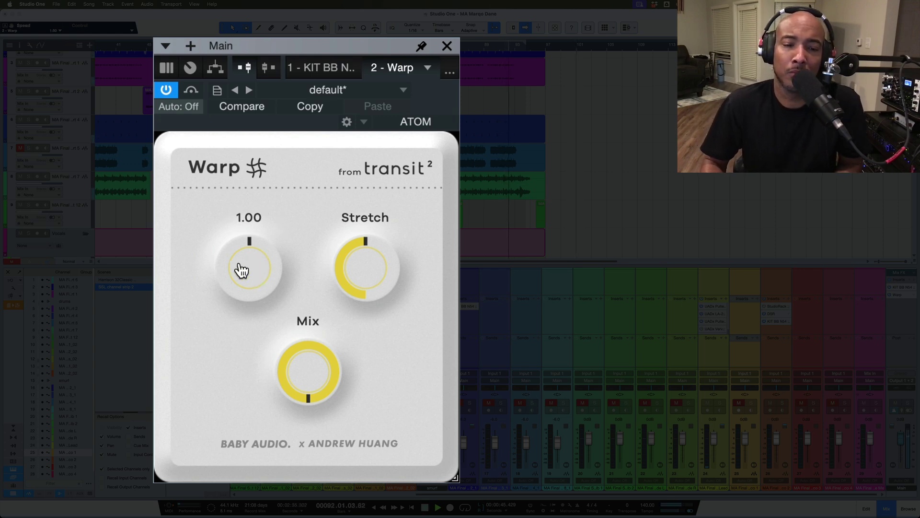
Sweep Speed down toward 0.12, turn Stretch fully up, then settle Speed lower
left_click_drag(245, 268, 216, 327)
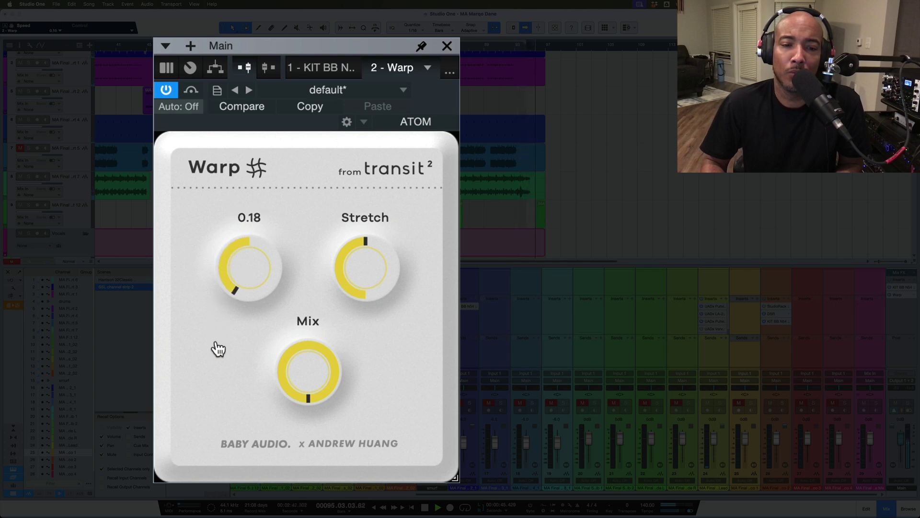
mouse_move(216, 327)
left_mouse_down()
mouse_move(222, 355)
mouse_move(245, 367)
mouse_move(208, 269)
left_mouse_up()
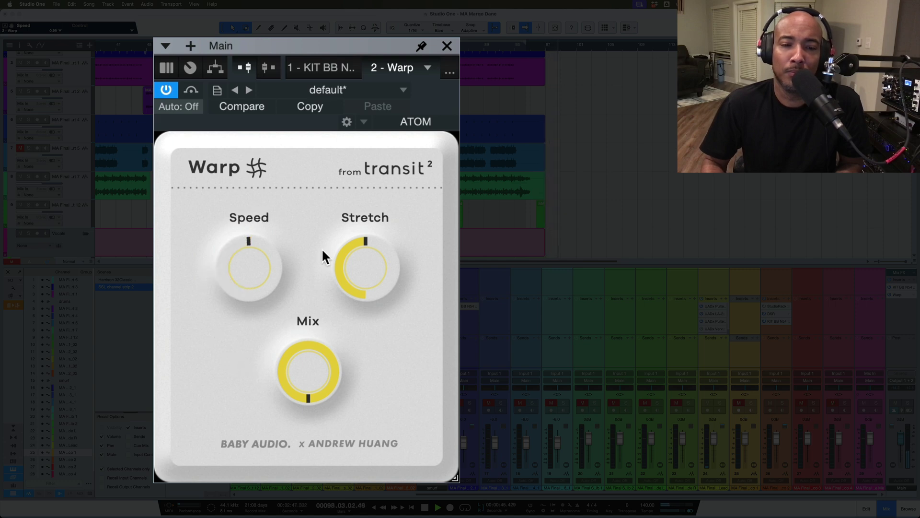
left_click_drag(349, 266, 314, 155)
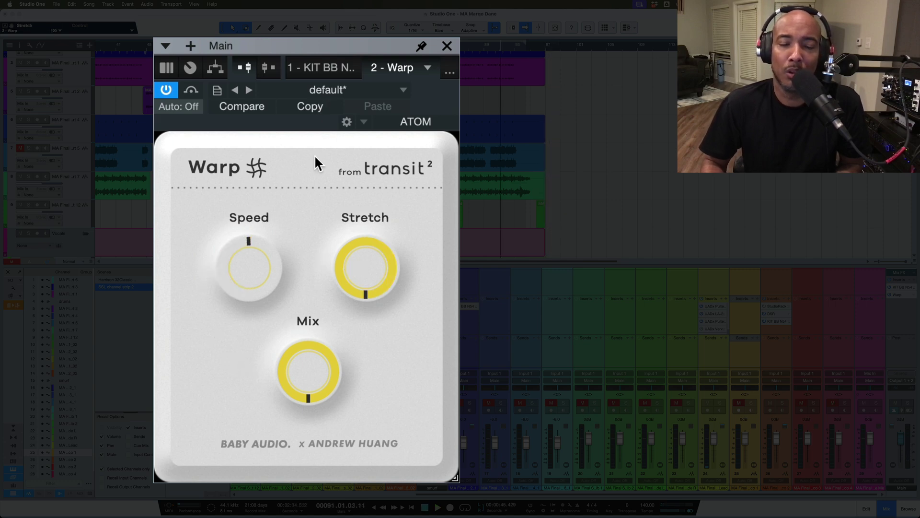
scroll(248, 273, "up", 1)
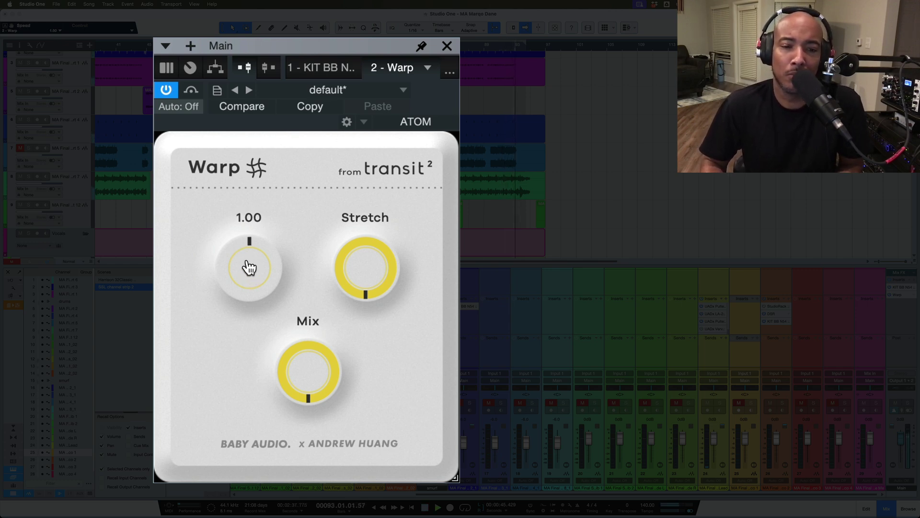
scroll(248, 273, "down", 4)
left_click_drag(247, 272, 229, 314)
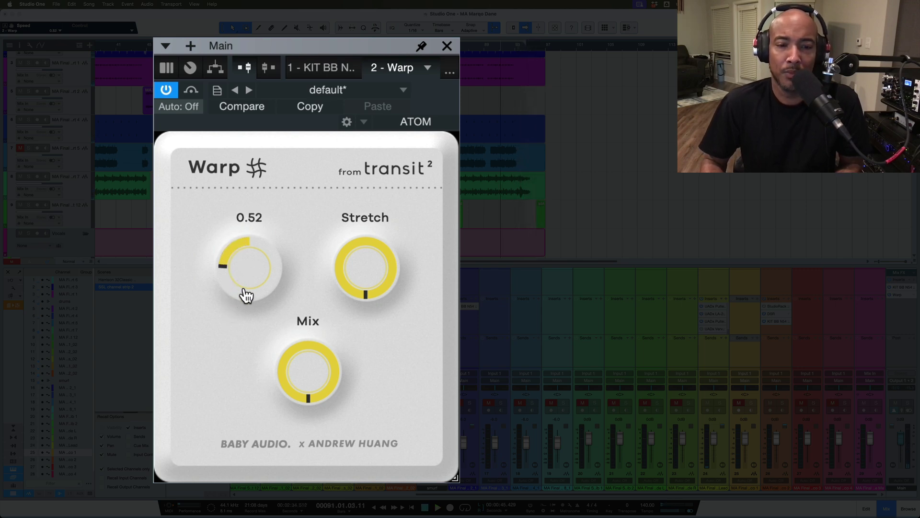
Reset Stretch and Speed, set Mix to 62 and Stretch to 19, then slow Speed to 0.39
double_click(372, 276)
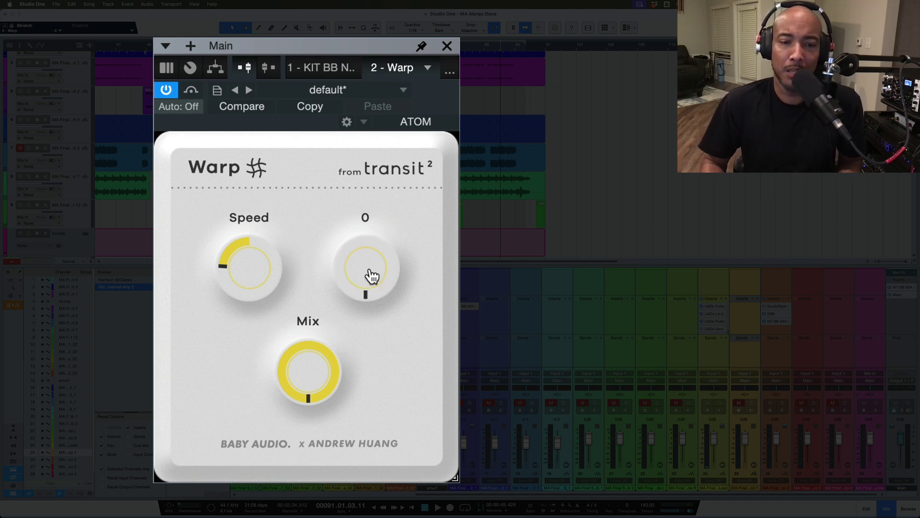
left_click_drag(256, 276, 250, 268)
double_click(250, 268)
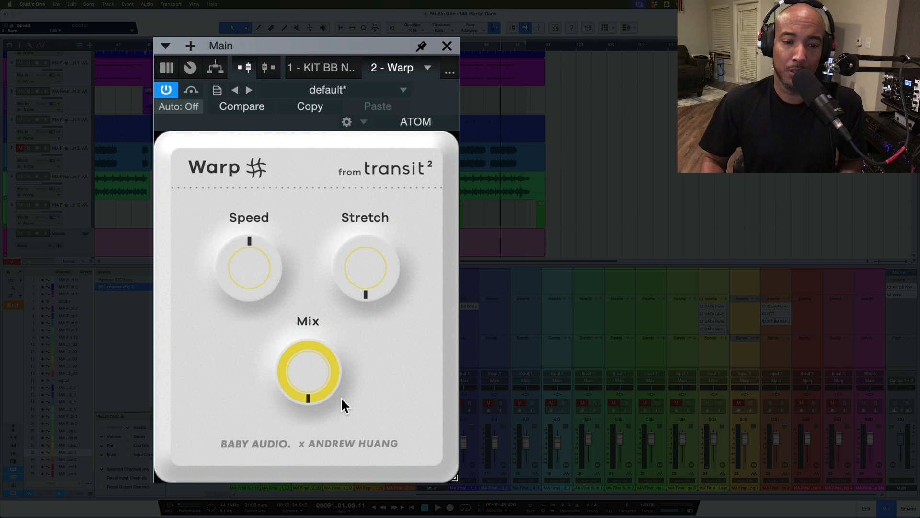
left_click_drag(310, 382, 311, 479)
mouse_move(346, 277)
left_mouse_down()
mouse_move(362, 267)
mouse_move(348, 232)
left_mouse_up()
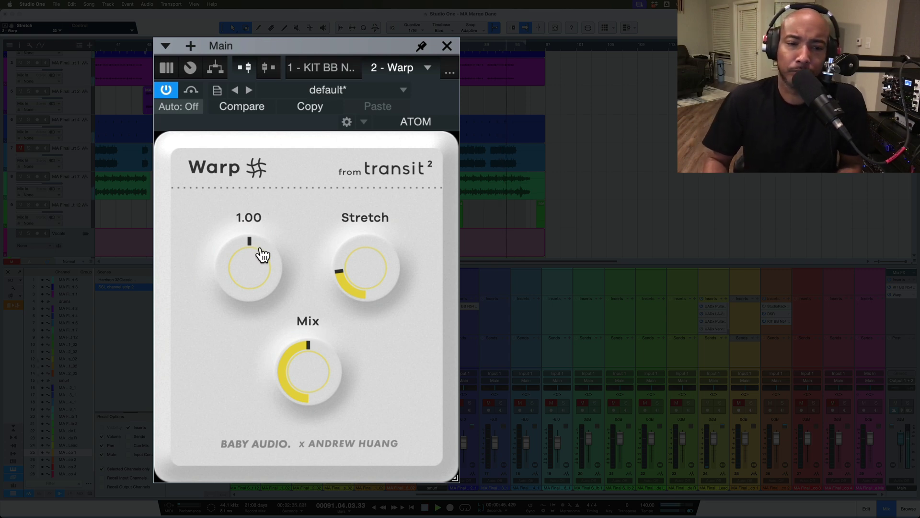
mouse_move(251, 257)
left_mouse_down()
mouse_move(230, 287)
mouse_move(233, 317)
left_mouse_up()
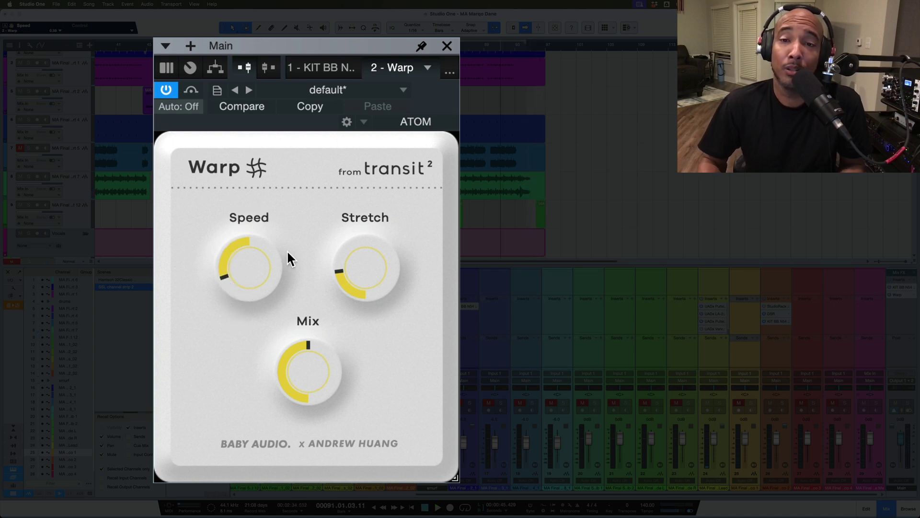
Reset Speed, lower Stretch to about 18, bring Mix to 100, and push Speed to 2.00
double_click(263, 272)
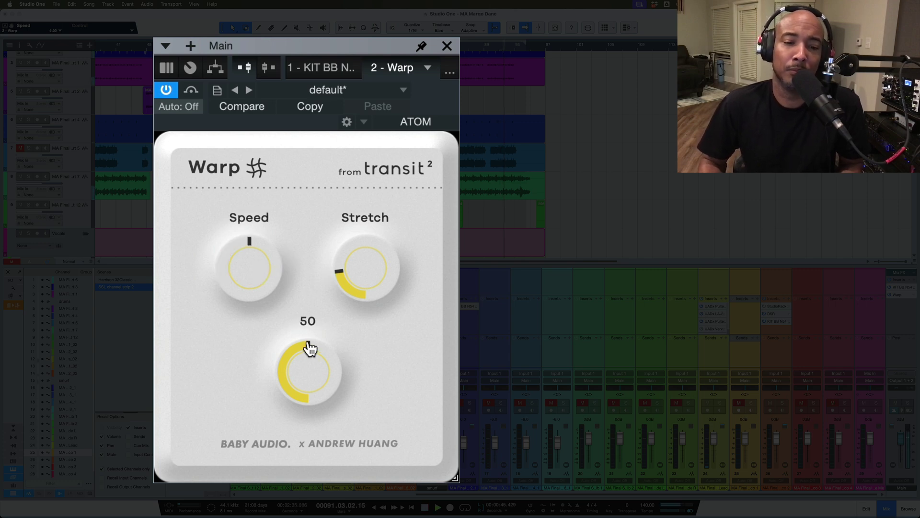
left_click_drag(345, 287, 346, 296)
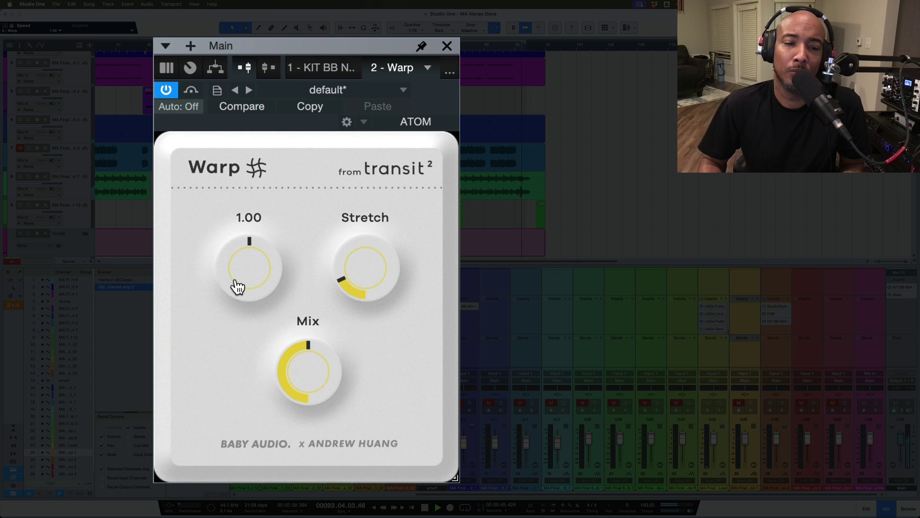
left_click_drag(238, 287, 238, 282)
left_click_drag(239, 278, 250, 179)
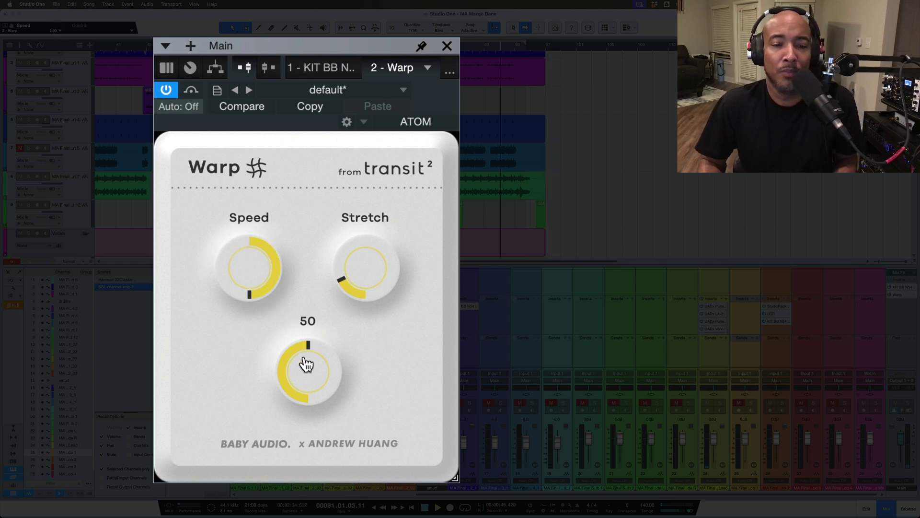
left_click_drag(306, 364, 326, 207)
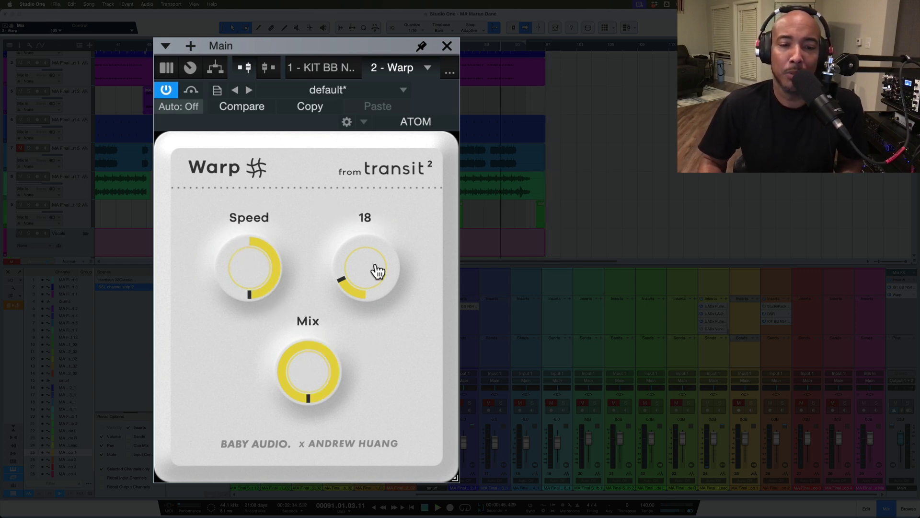
mouse_move(249, 268)
double_click(260, 274)
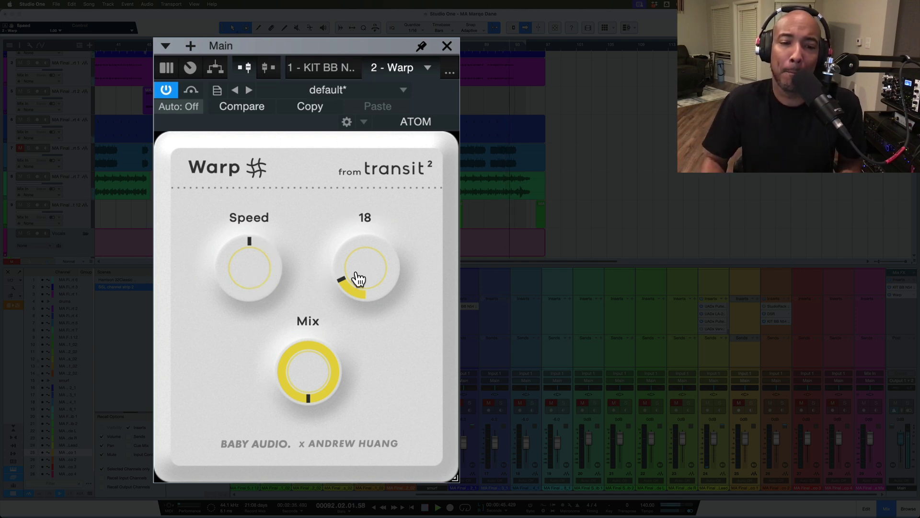
scroll(355, 275, "up", 3)
scroll(358, 272, "up", 2)
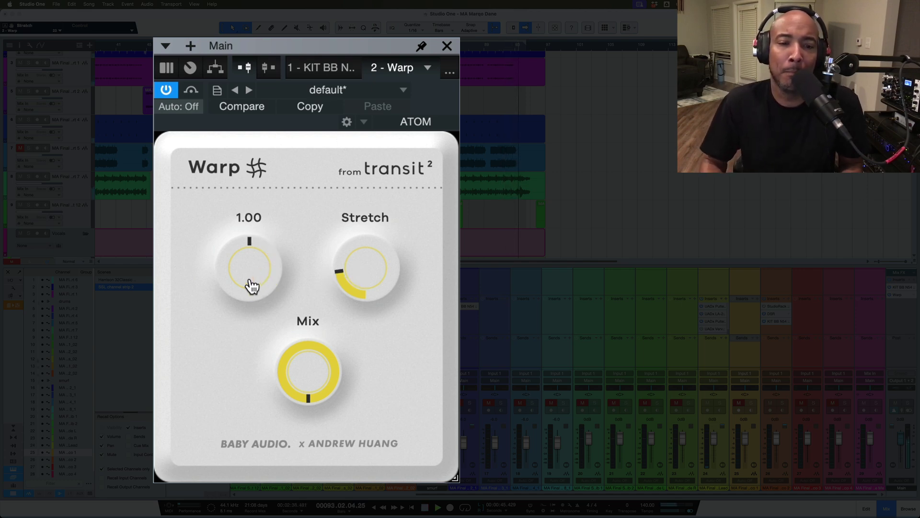
scroll(245, 277, "up", 2)
left_click_drag(245, 277, 255, 186)
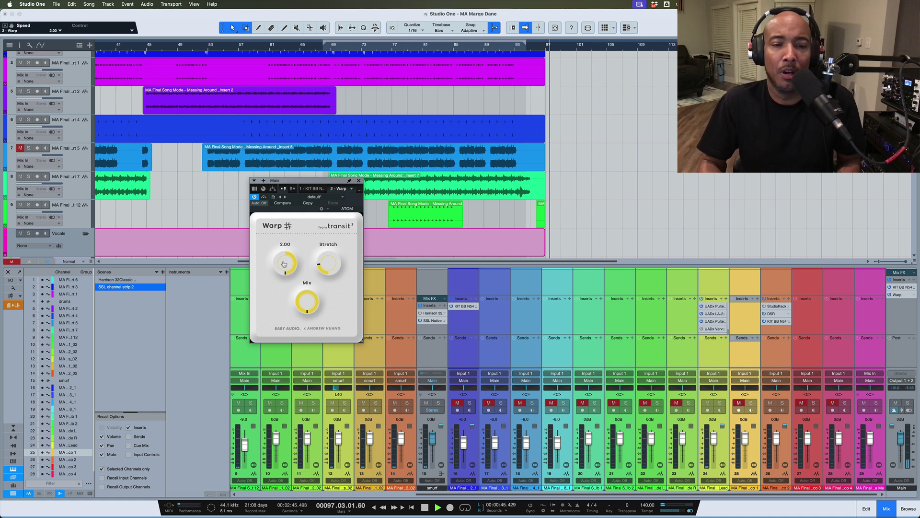
Reset Warp's Speed knob from 2.00 back to 1.00 while the song plays
double_click(283, 264)
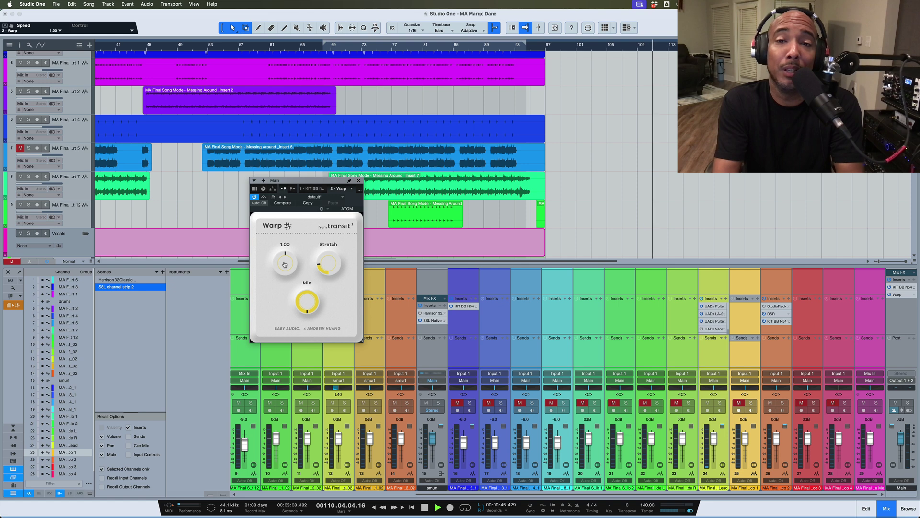
Stop playback and insert Baby Audio's Transit 2 into an empty channel insert slot
key("space")
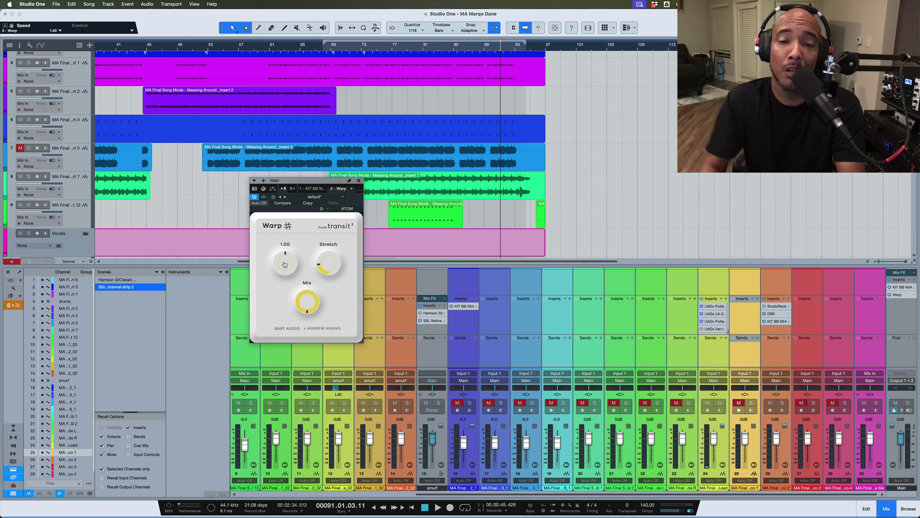
left_click(509, 301)
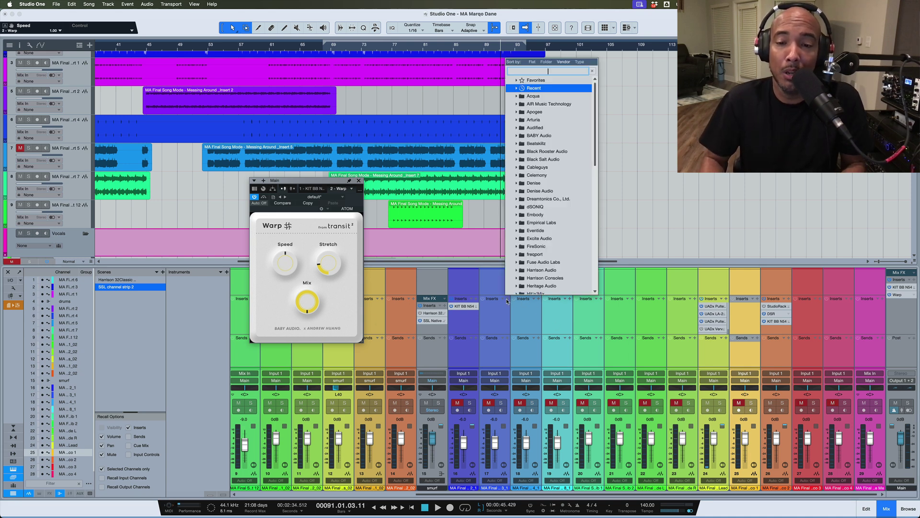
type("transit")
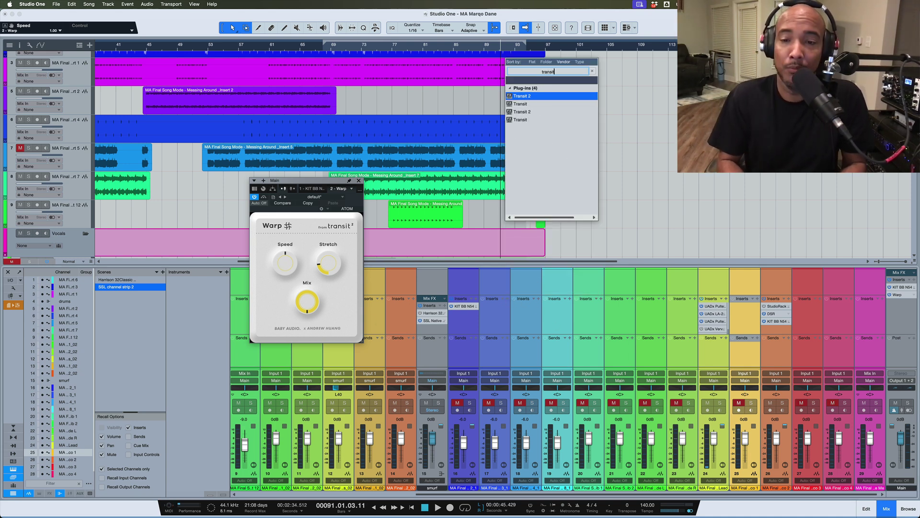
key("Down")
key("Down")
key("Return")
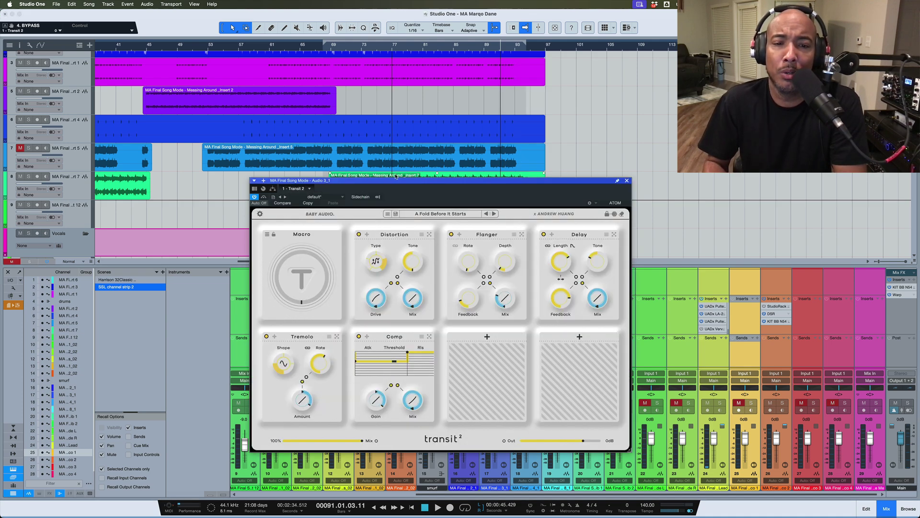
left_click_drag(394, 176, 405, 144)
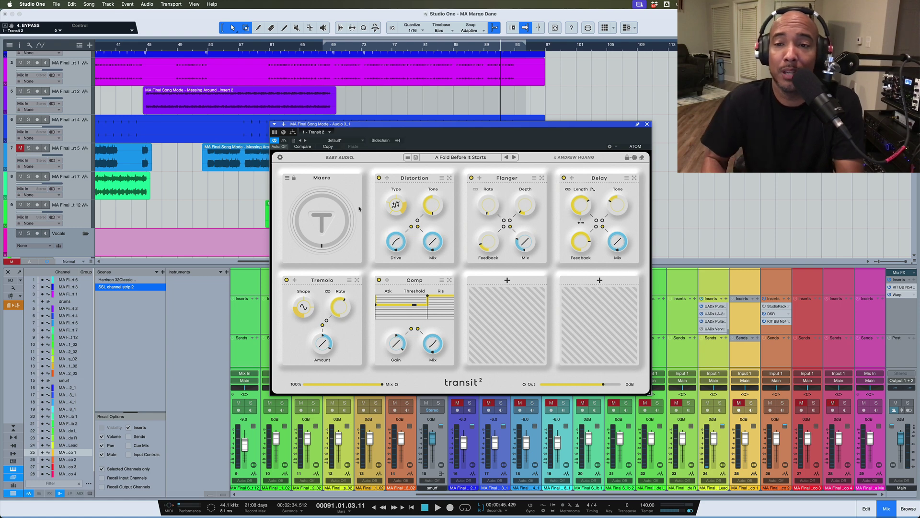
left_click(647, 125)
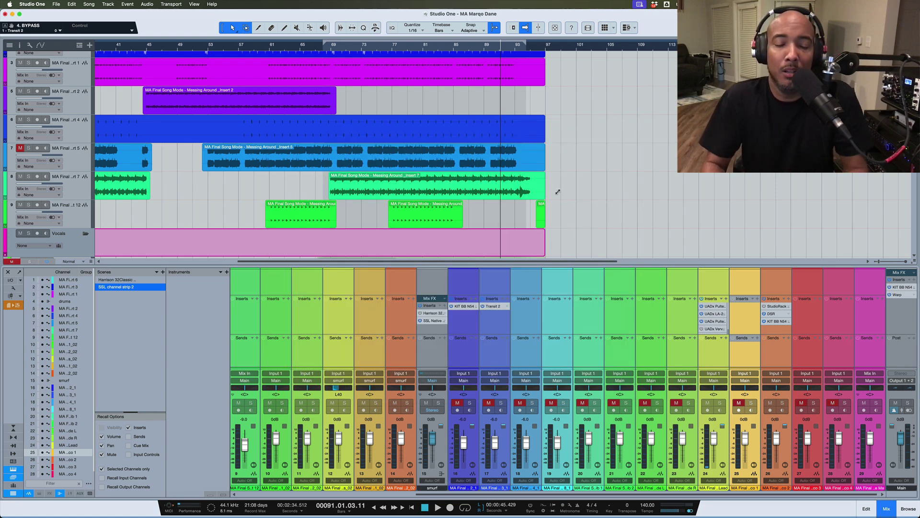